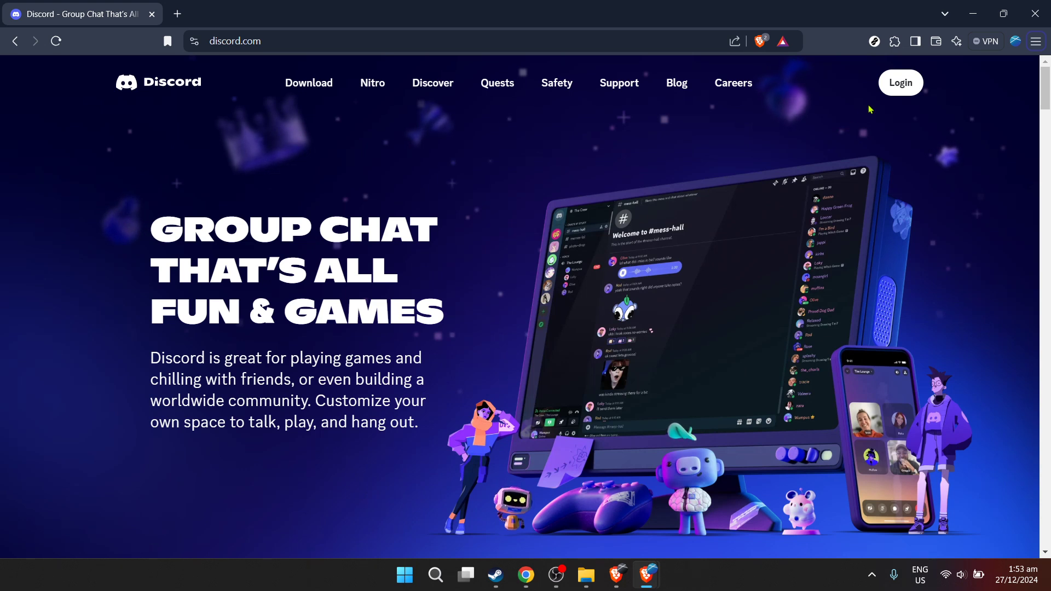
Open the login page, fill in the saved Outlook account's email and password, and log in
click(895, 87)
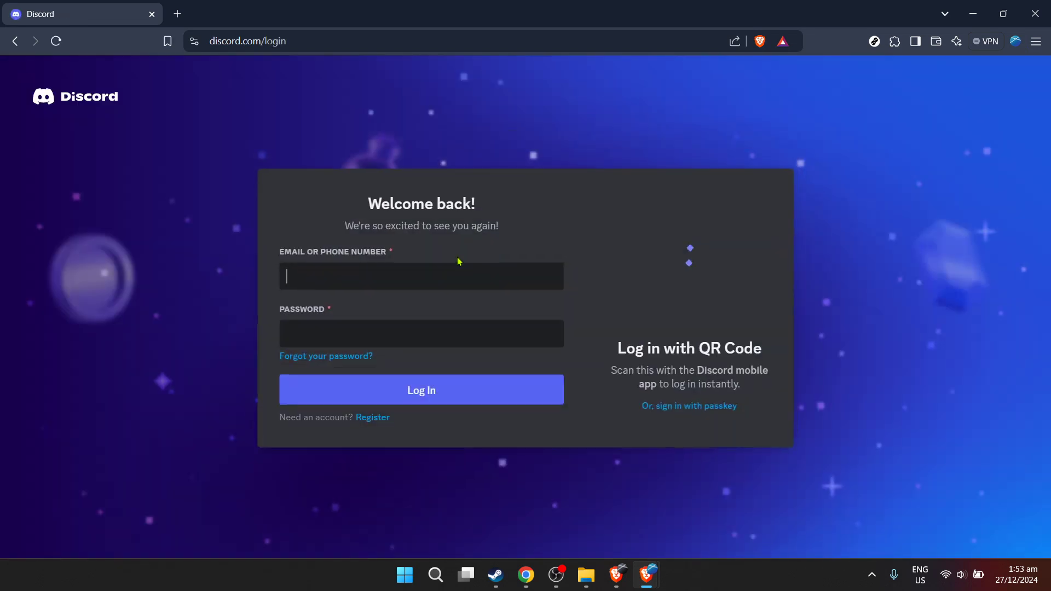
click(401, 278)
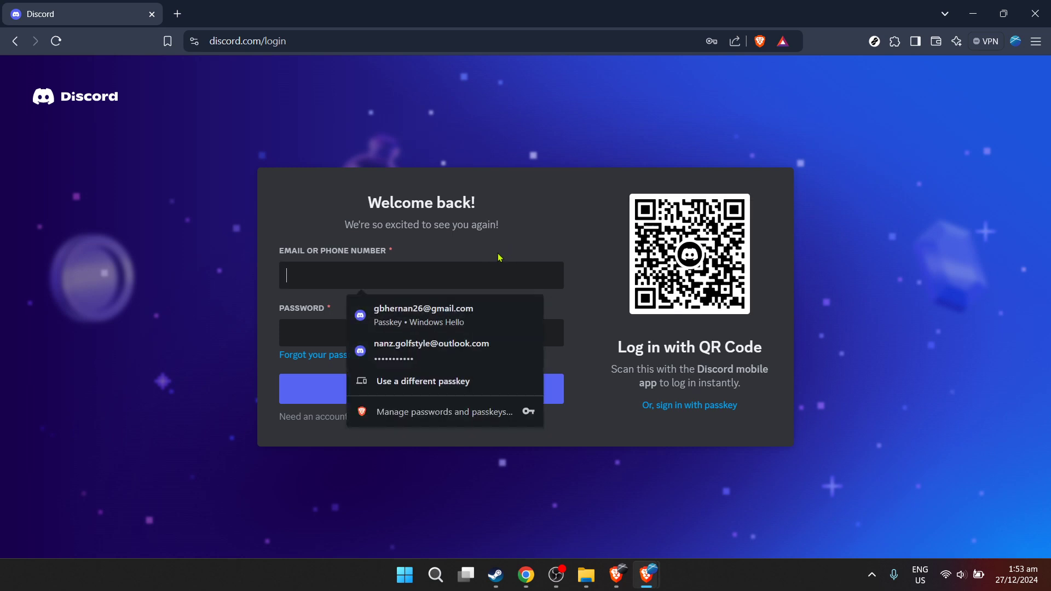
click(531, 238)
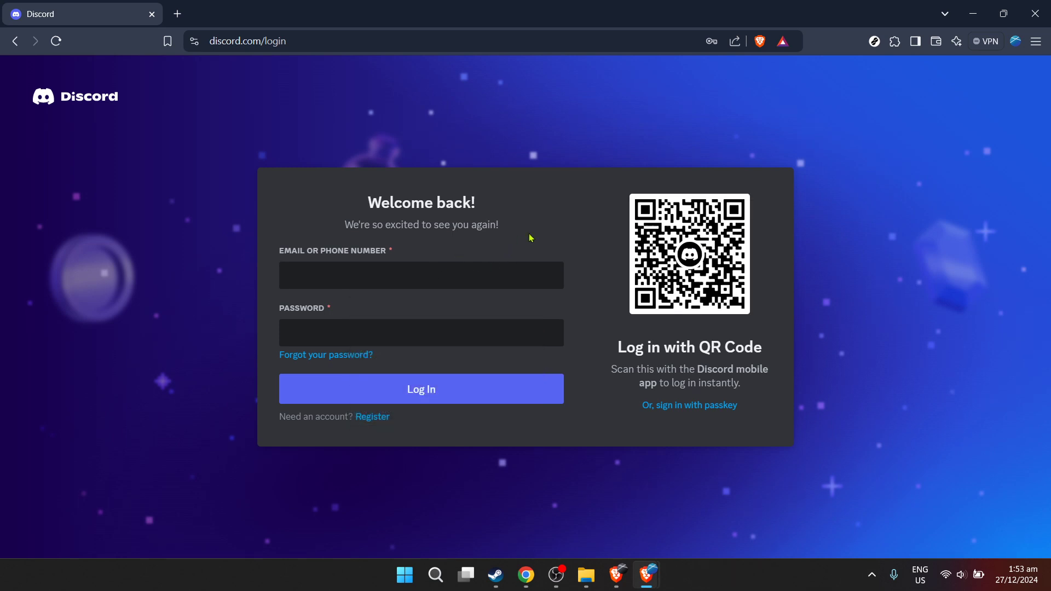
click(360, 279)
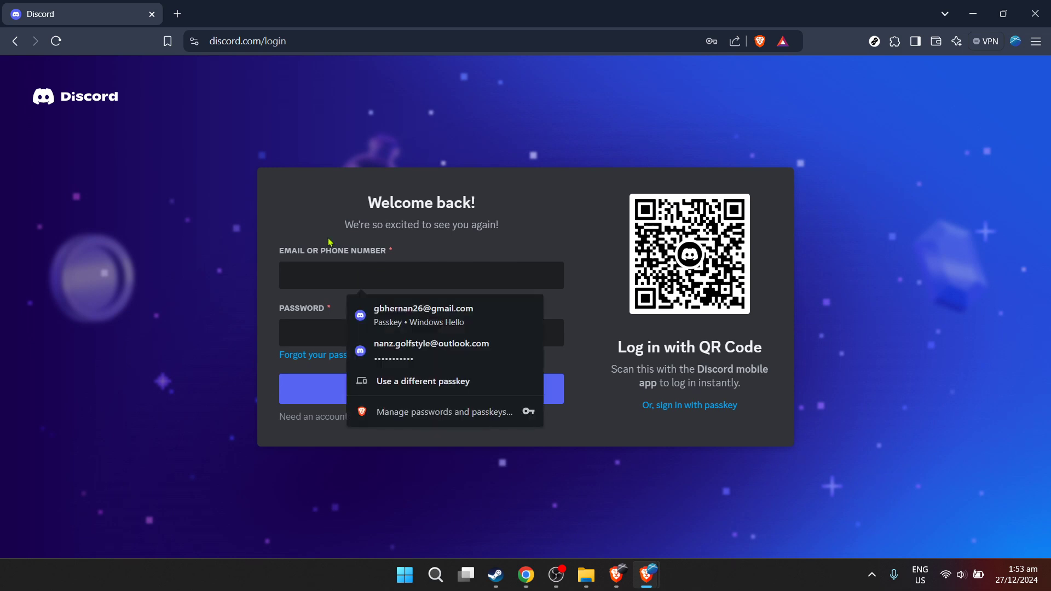
click(293, 234)
click(381, 355)
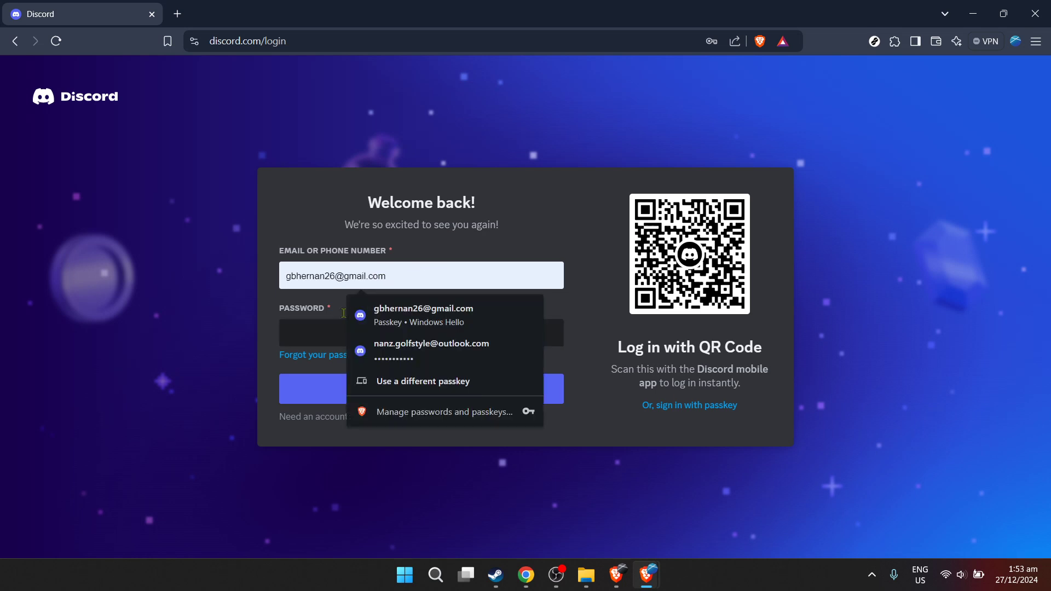
click(320, 329)
click(441, 272)
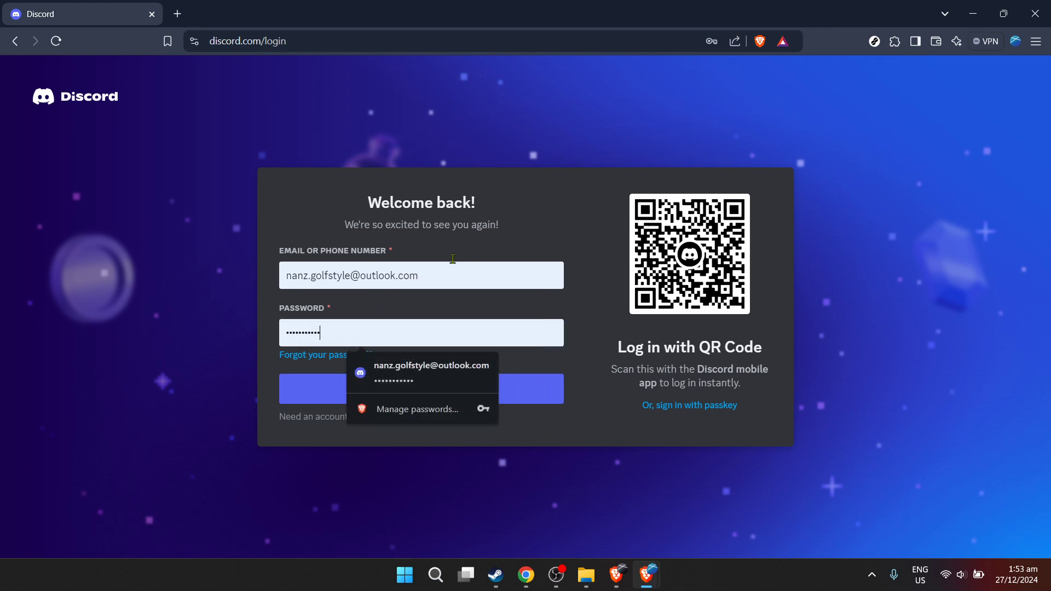
click(497, 239)
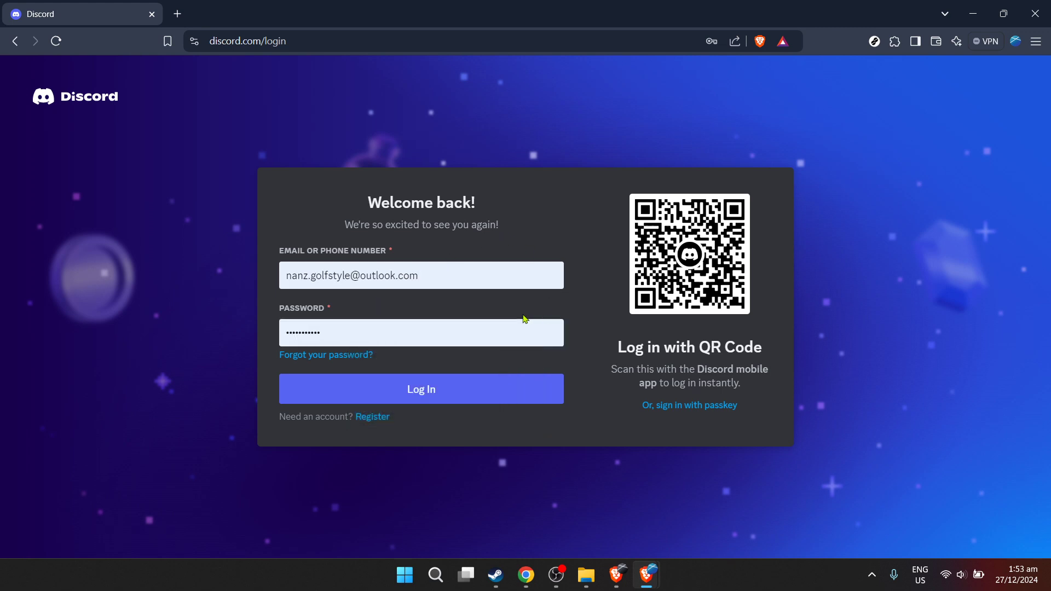
click(505, 393)
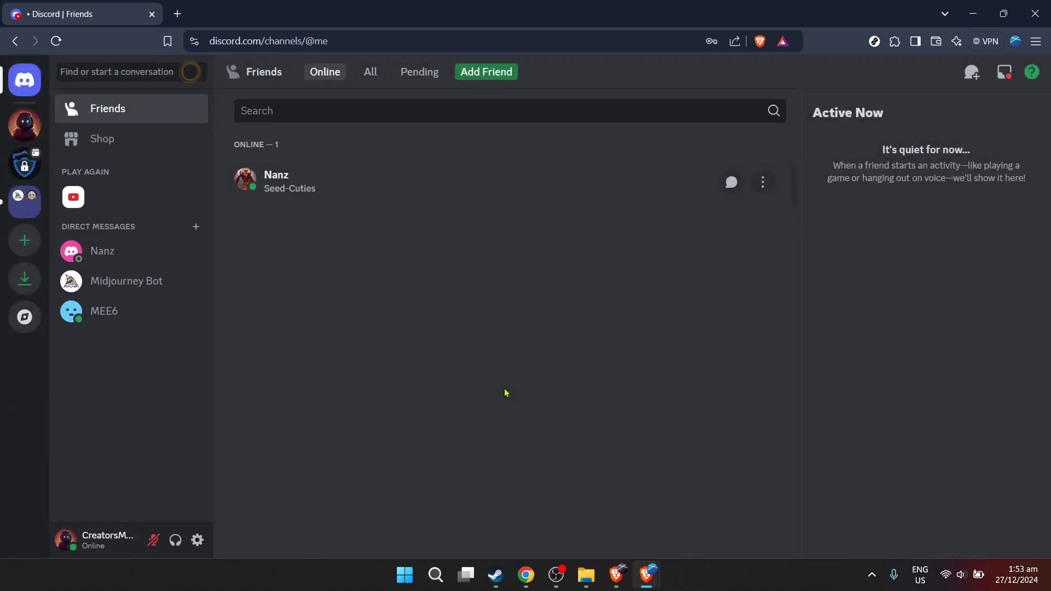
Examine the friends list by comparing the online, all and pending friends views
click(370, 74)
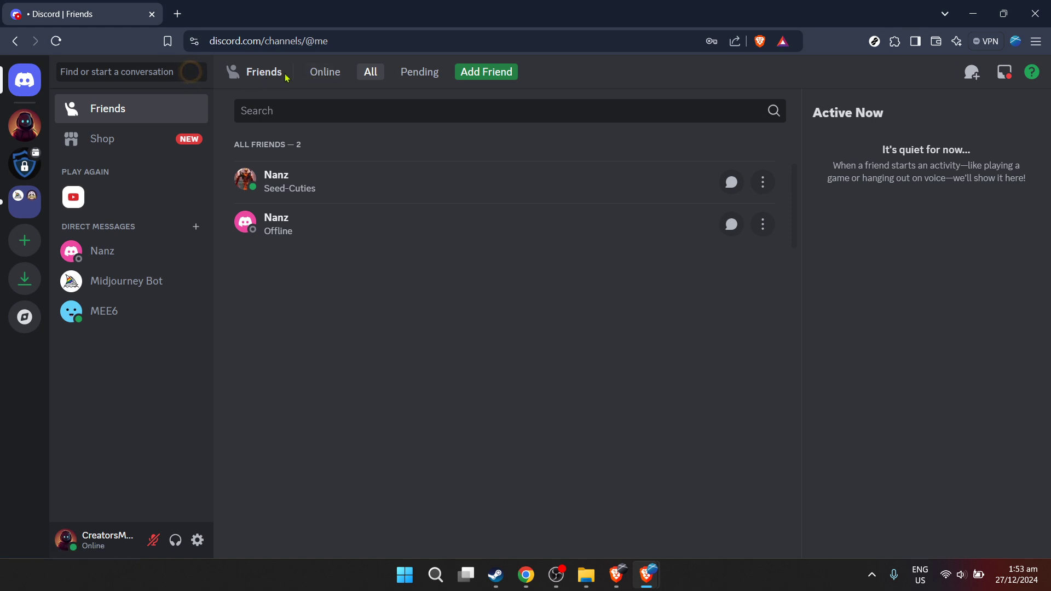
click(323, 75)
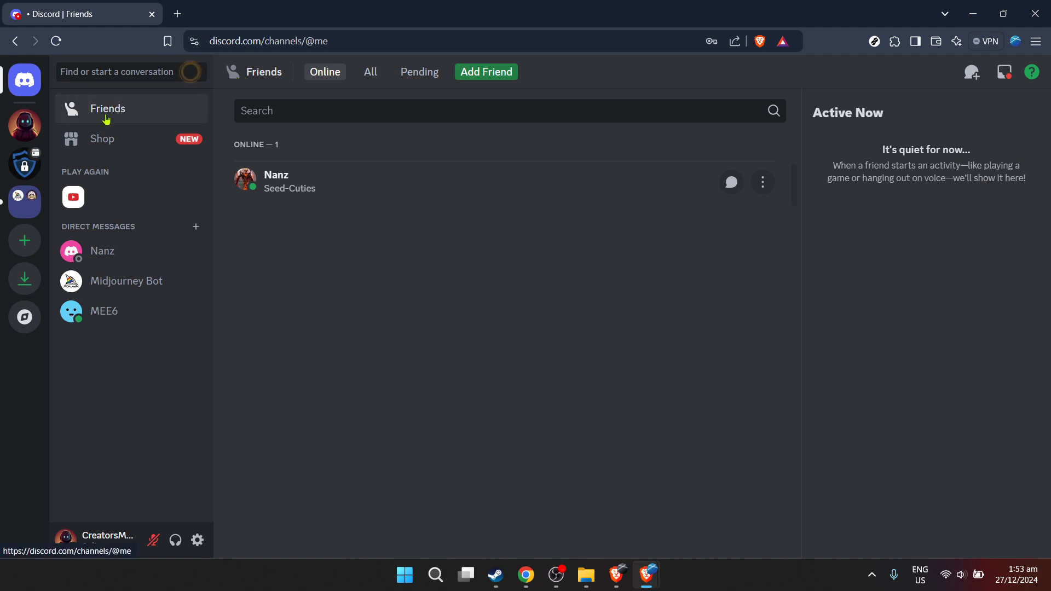
click(126, 143)
click(122, 117)
click(372, 78)
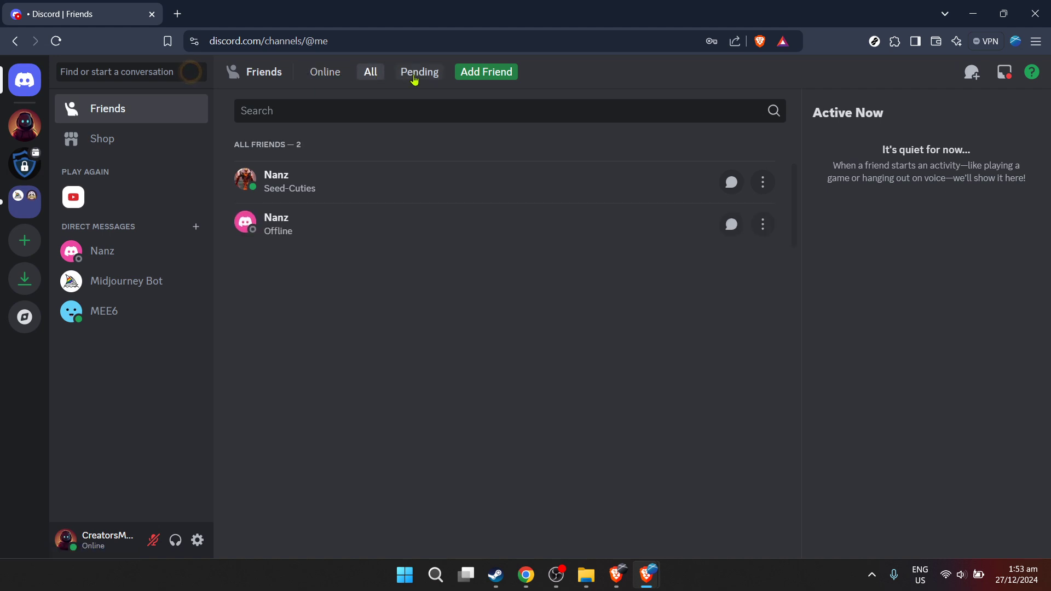
click(415, 80)
click(380, 77)
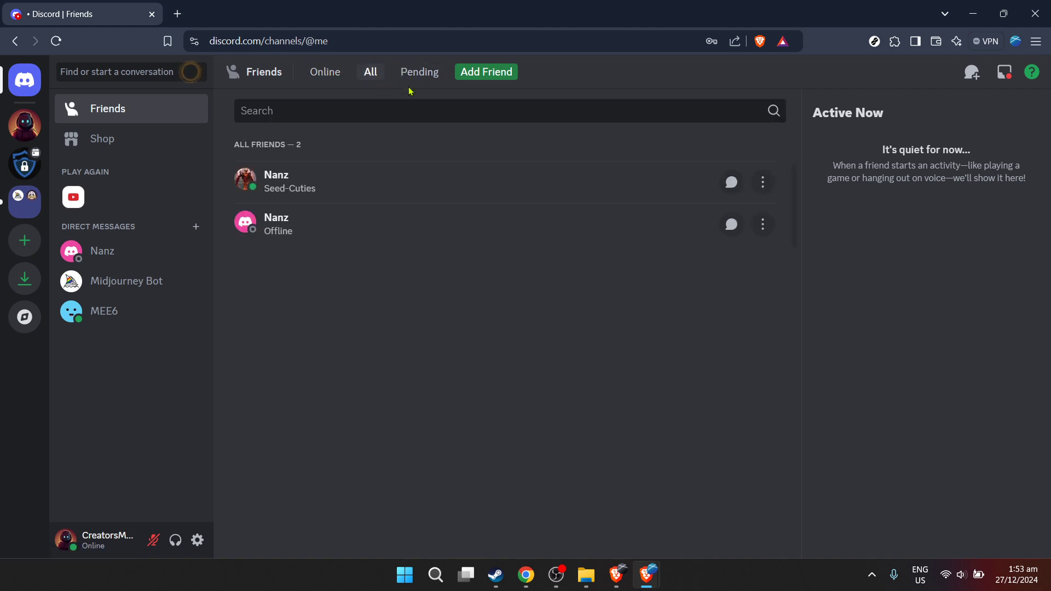
click(326, 76)
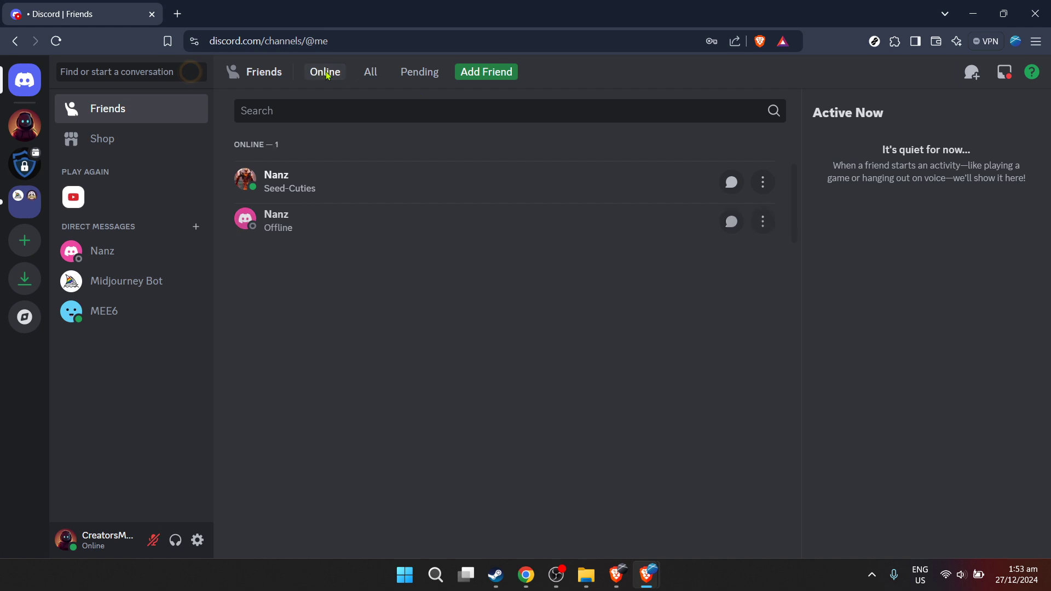
click(366, 76)
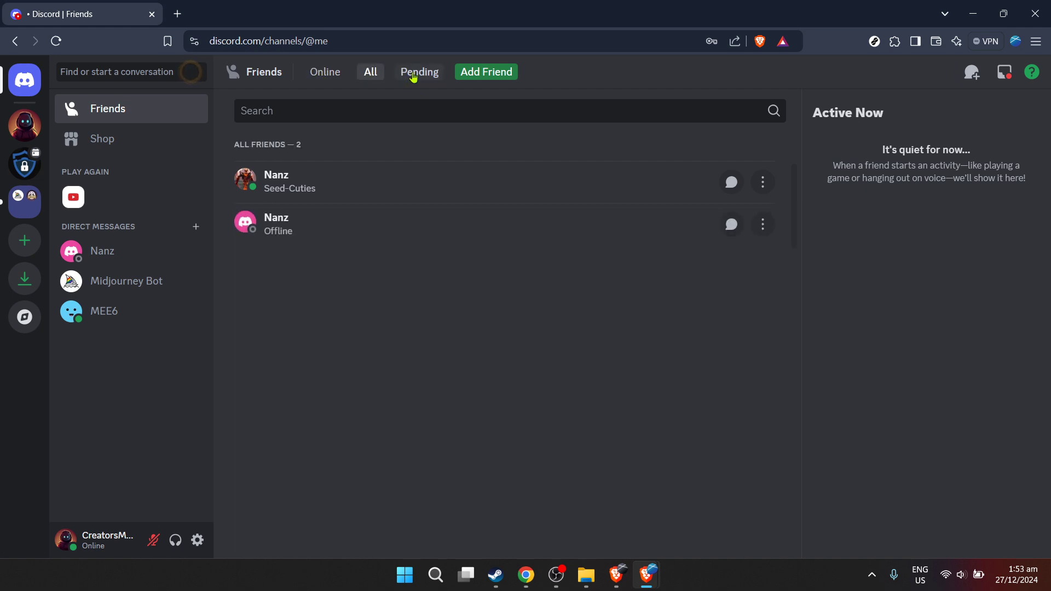
click(413, 76)
click(372, 76)
click(334, 75)
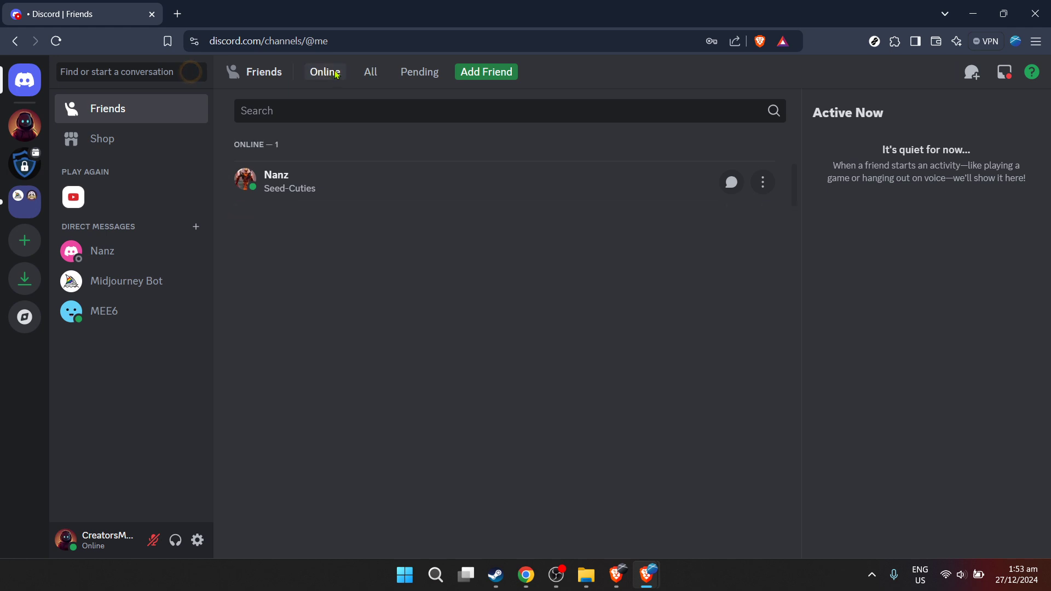
Open the direct message conversation with the offline friend from the list of all friends
click(370, 77)
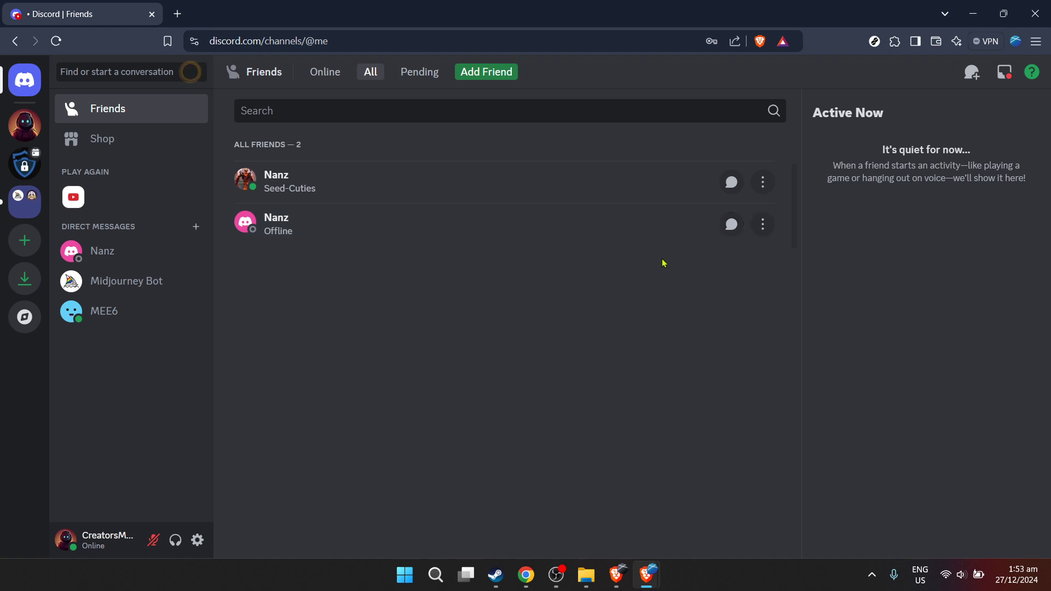
click(731, 225)
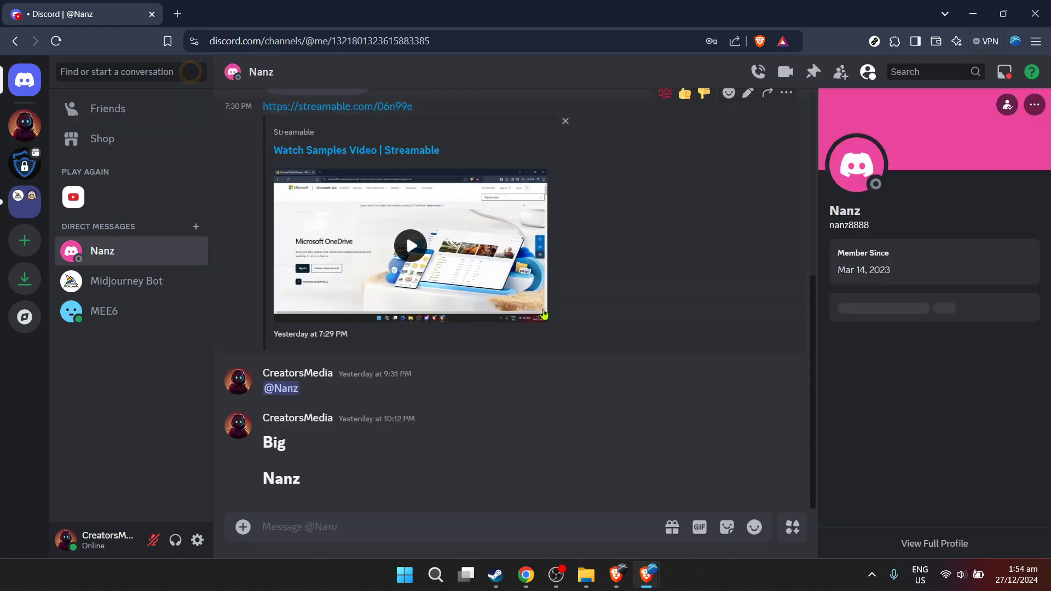
scroll(546, 314, up, 5)
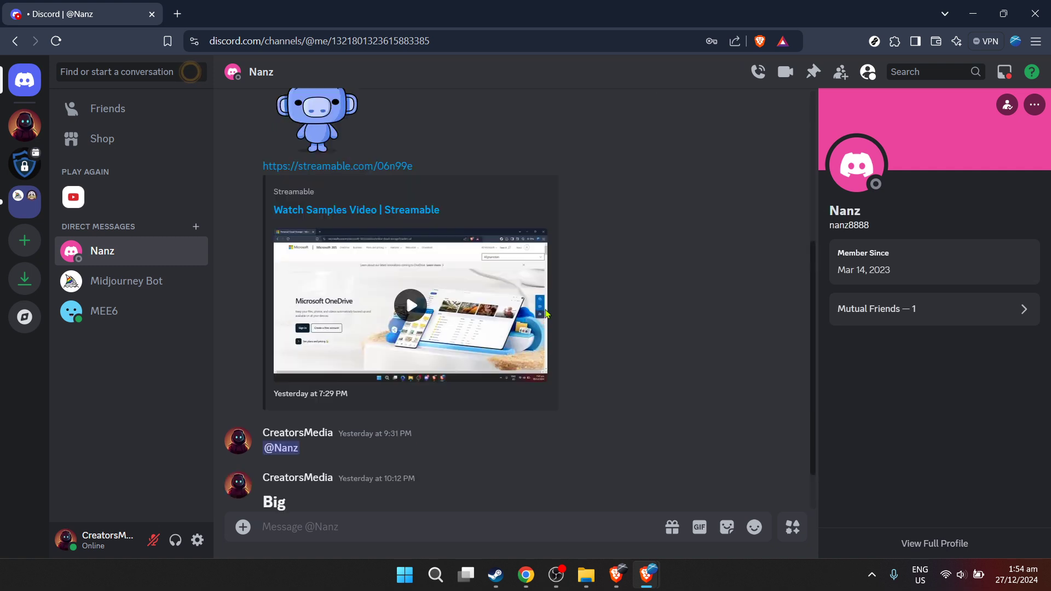
scroll(545, 314, down, 5)
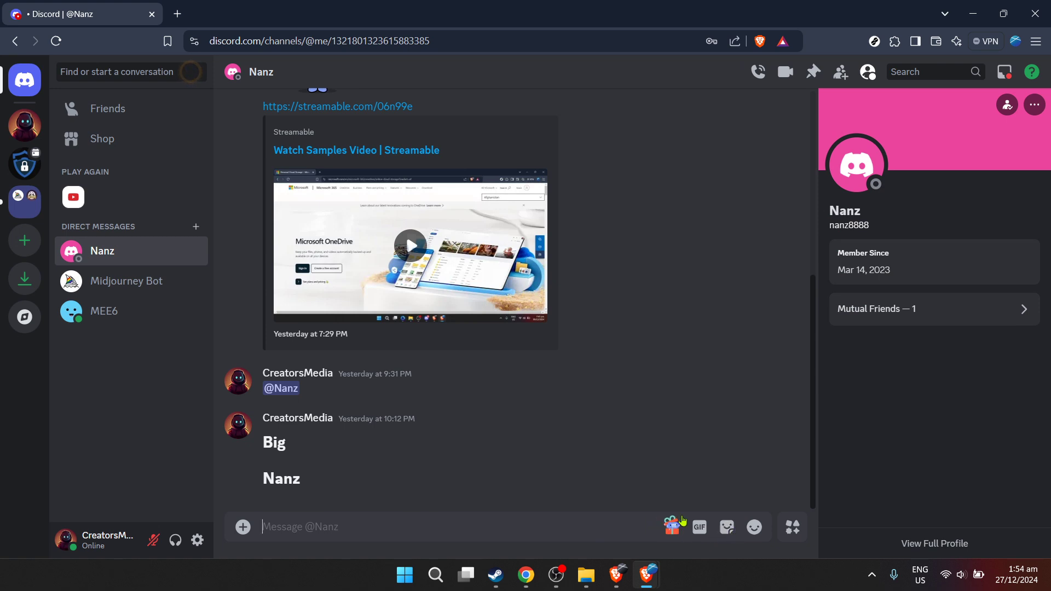
Enter "Hi!" in the message box and send the suggested Wave sticker of the waving bird
text(Hi)
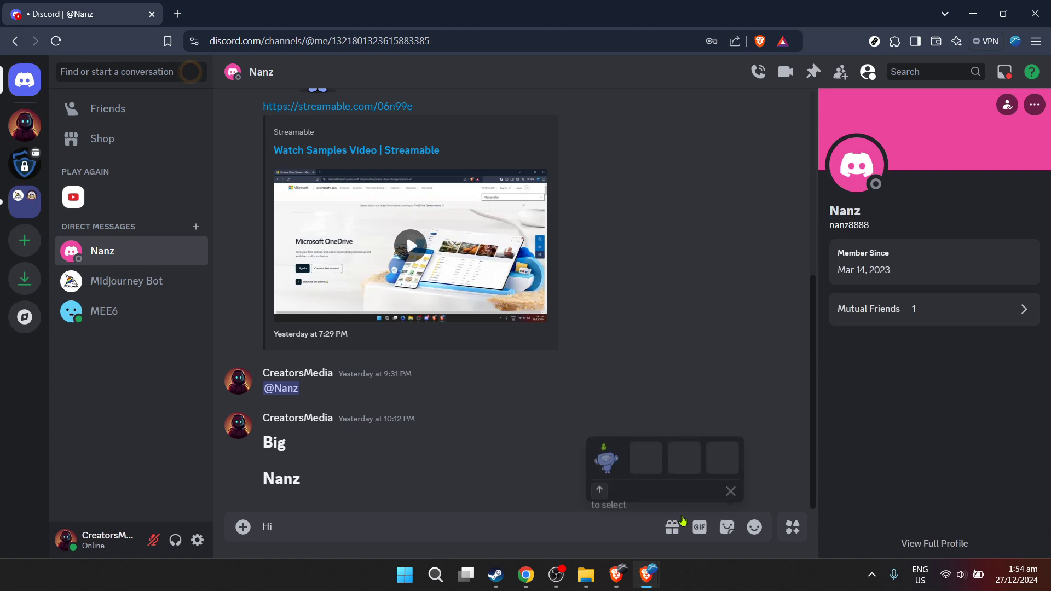
text(!)
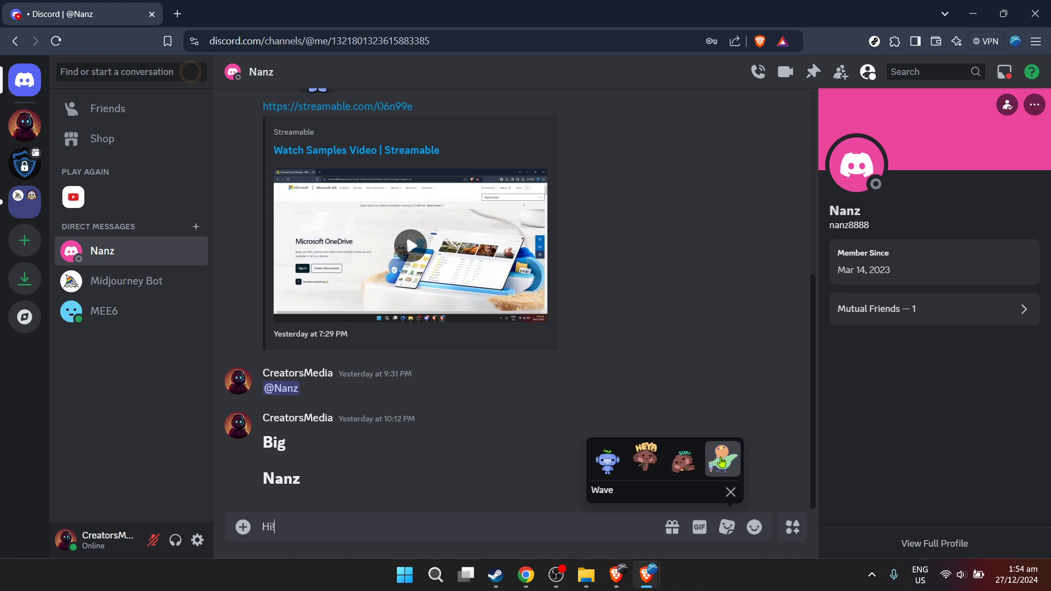
click(722, 462)
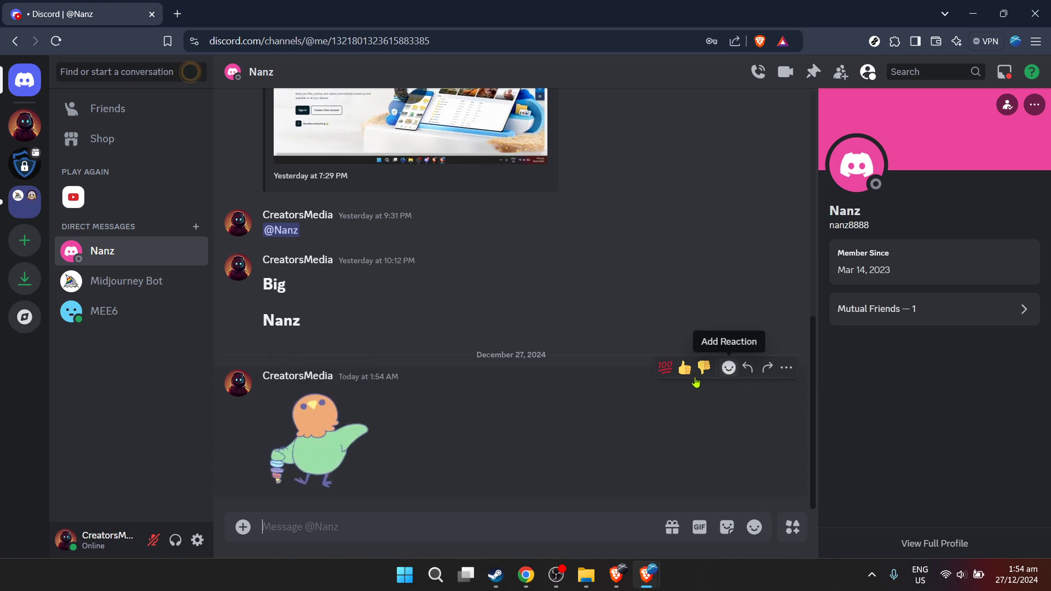
Draft "Hi!" and "Hey" in the message box to preview the suggested stickers, clearing each draft
click(355, 520)
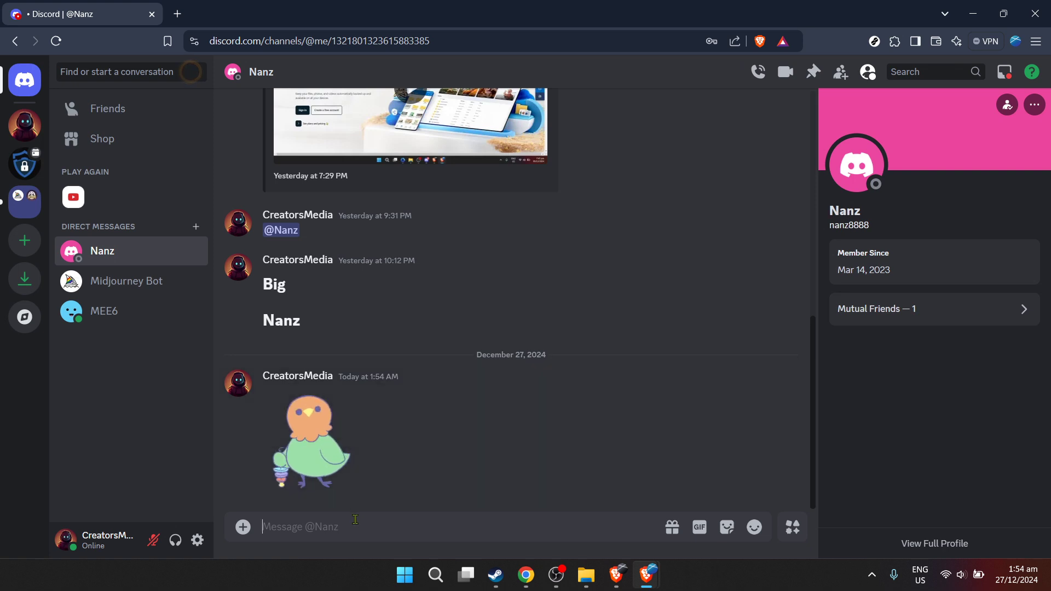
text(Hi)
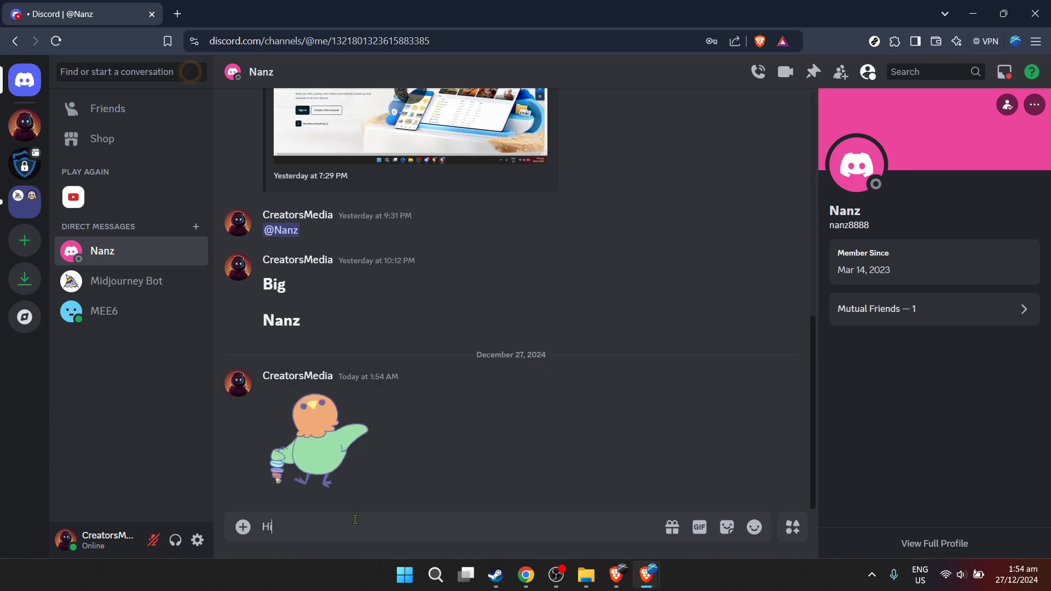
text(!)
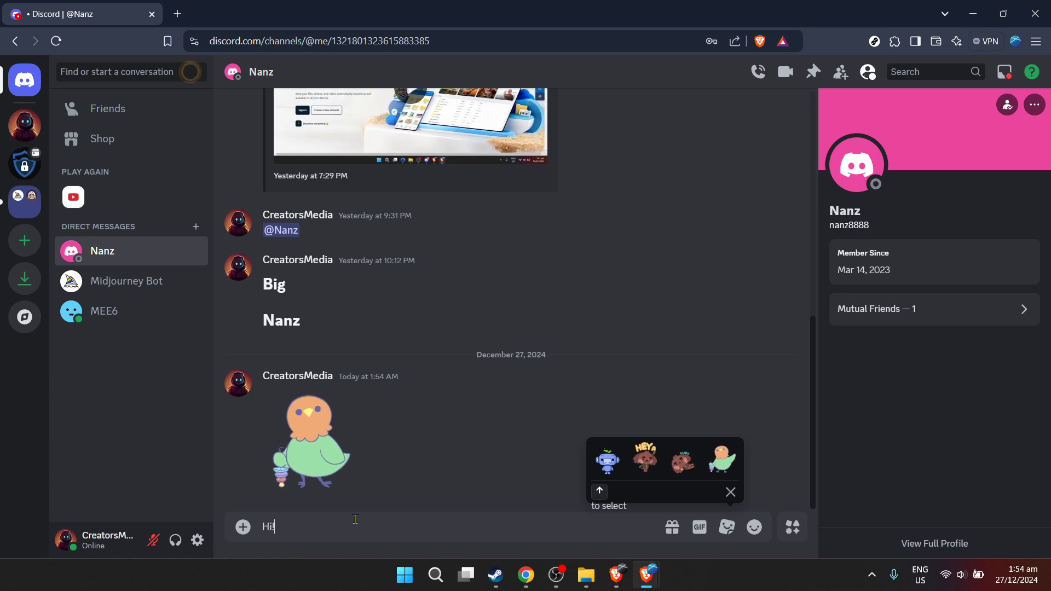
key(BackSpace)
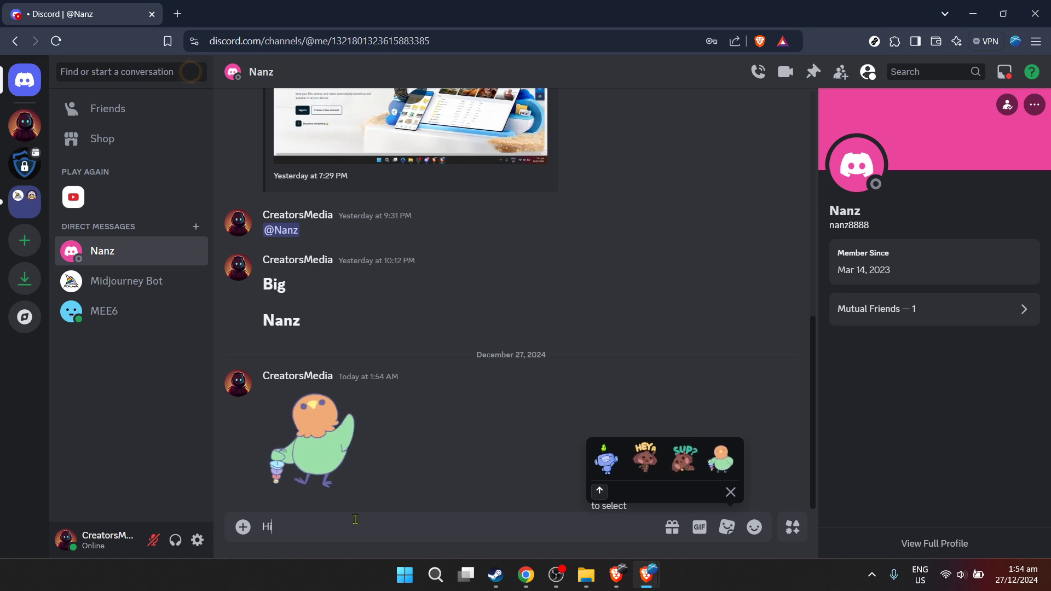
key(BackSpace)
key(BackSpace)
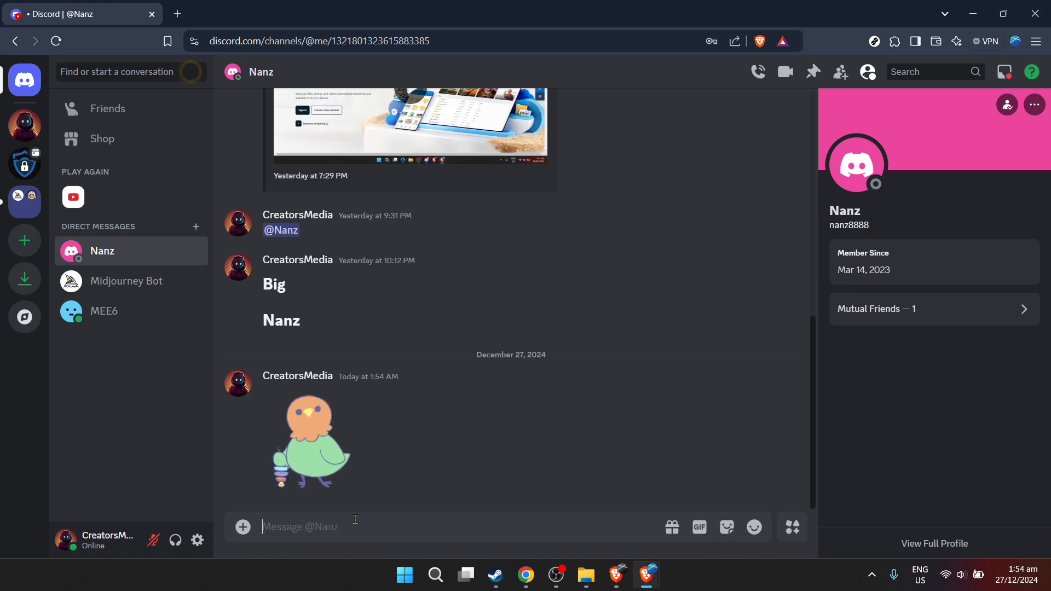
text(Hey)
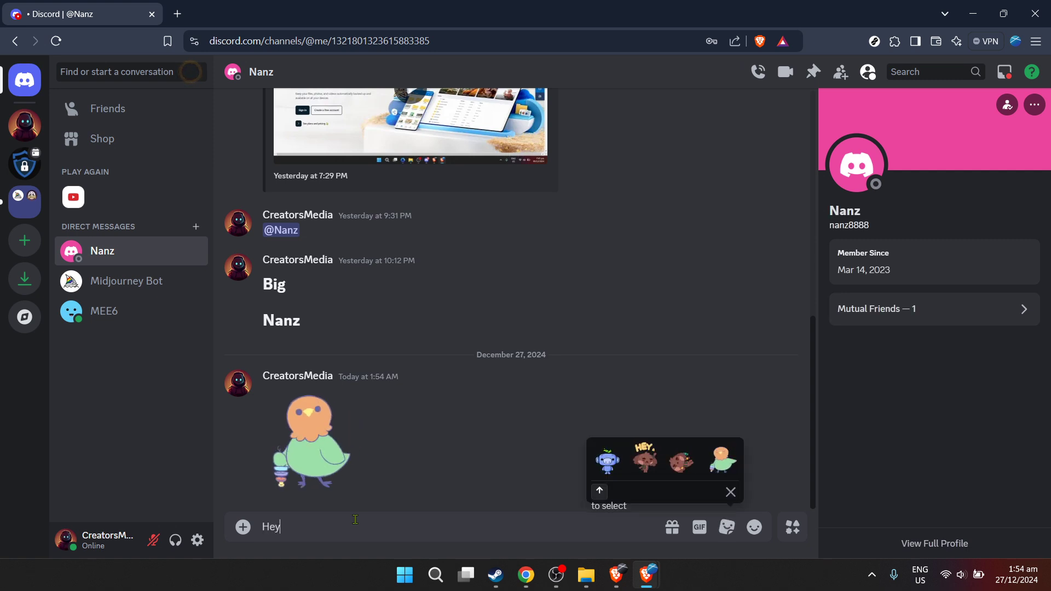
key(BackSpace)
key(BackSpace)
key(BackSpace)
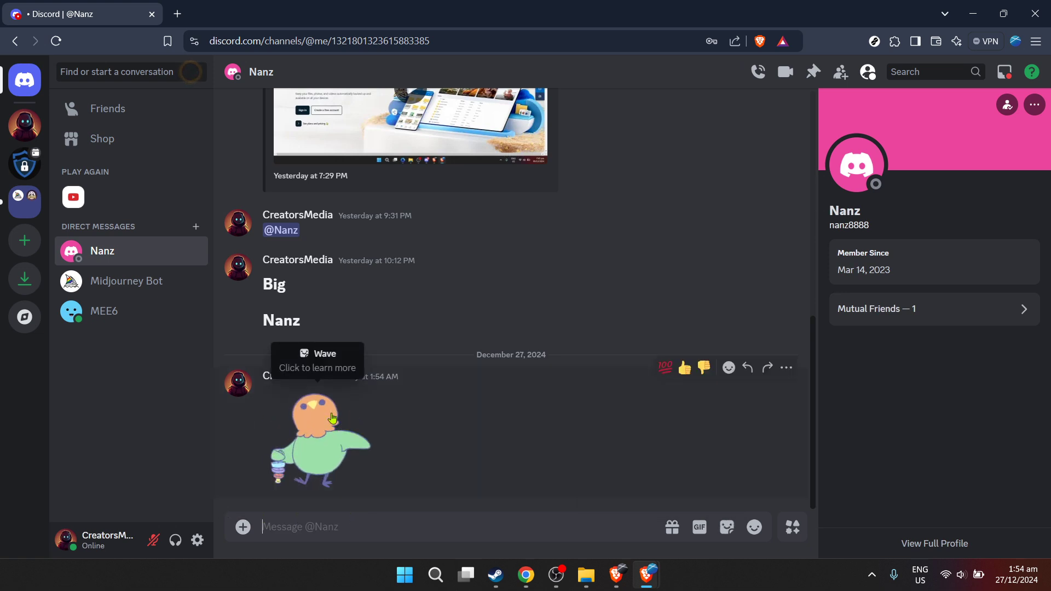
Open the emoji reaction picker for the sent Wave sticker and browse the Captcha.bot emojis
click(733, 372)
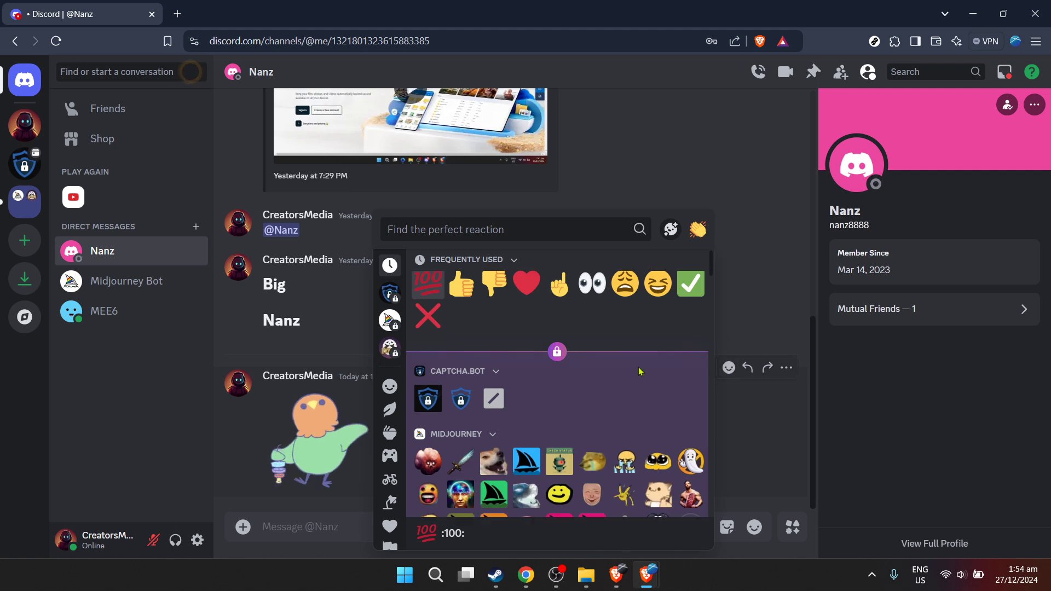
scroll(638, 370, down, 1)
text(:captcha:)
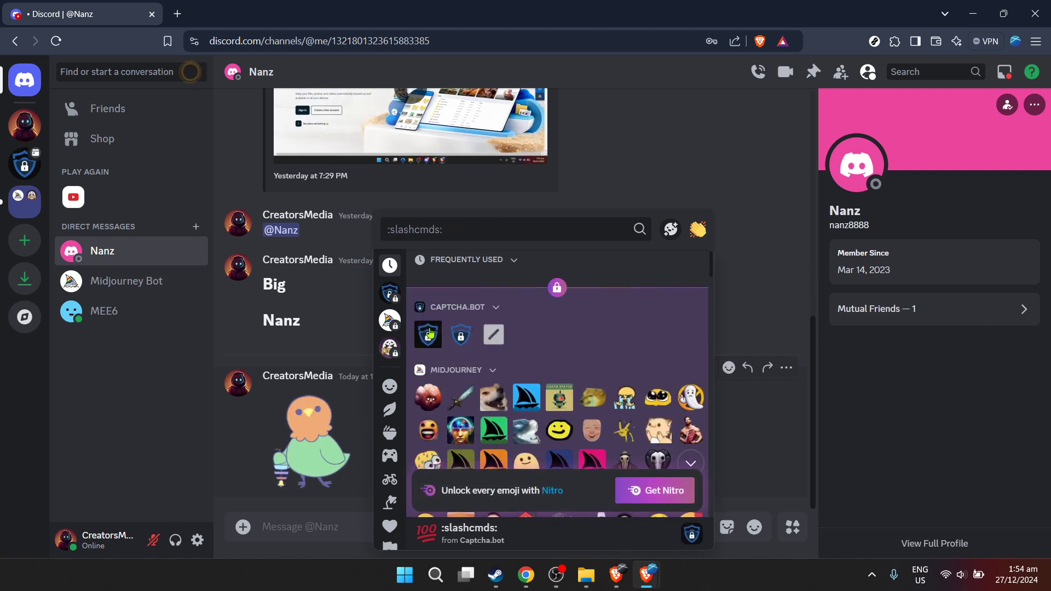